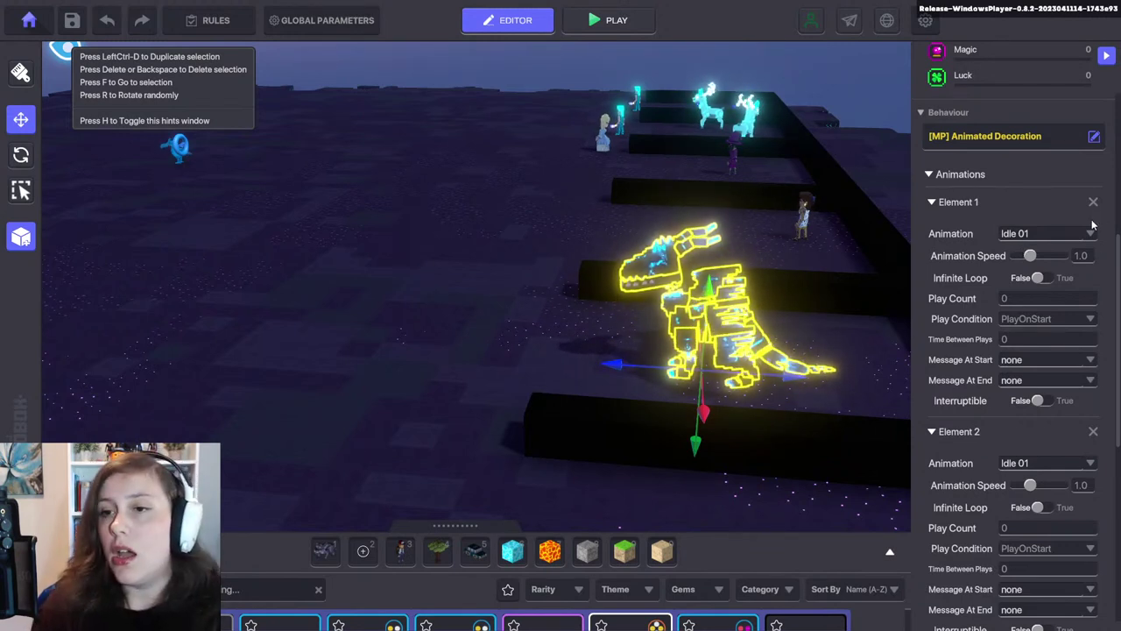
# - Set Element 1 to Take off 01, play count 1, triggered by a received message, with 0 time between plays
pyautogui.click(1025, 236)
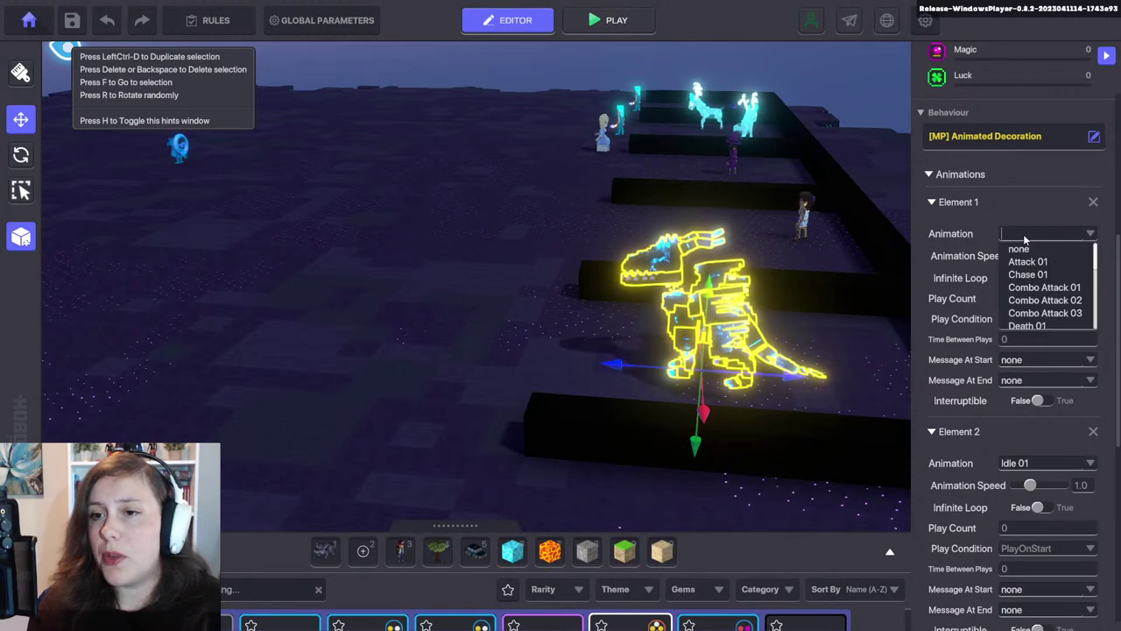
pyautogui.scroll(-5, 1042, 263)
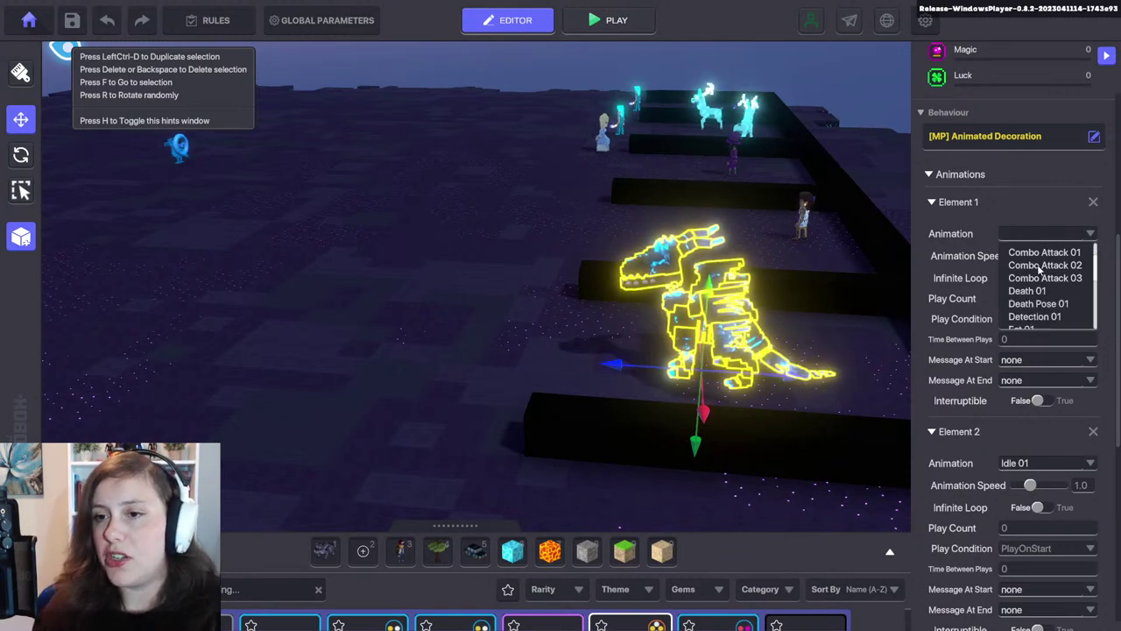
pyautogui.scroll(-5, 1039, 274)
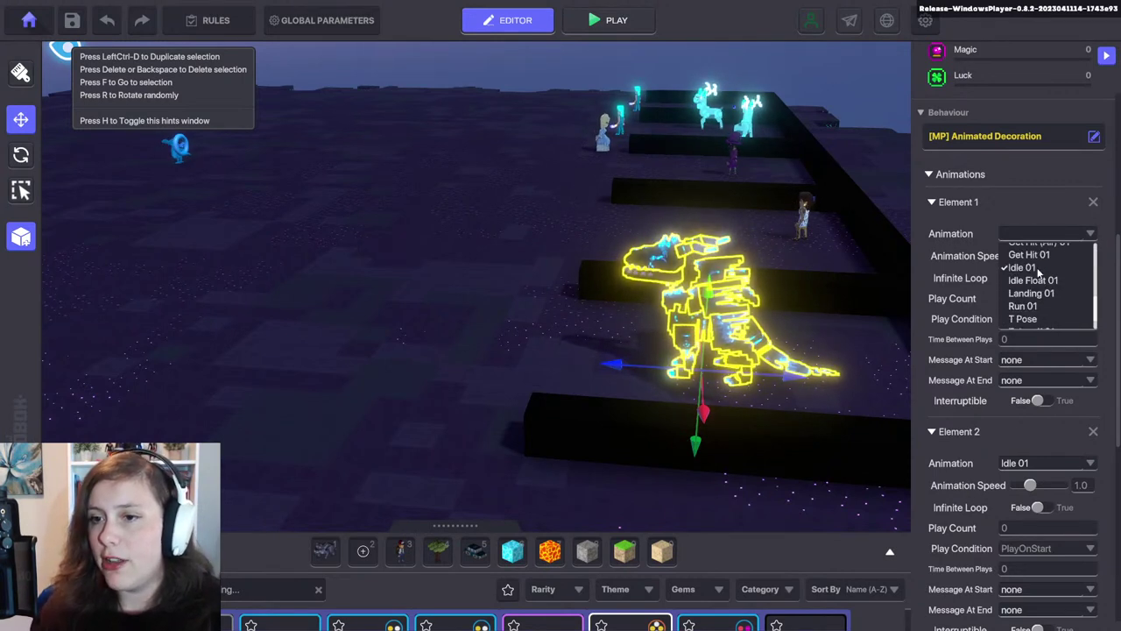
pyautogui.click(1034, 311)
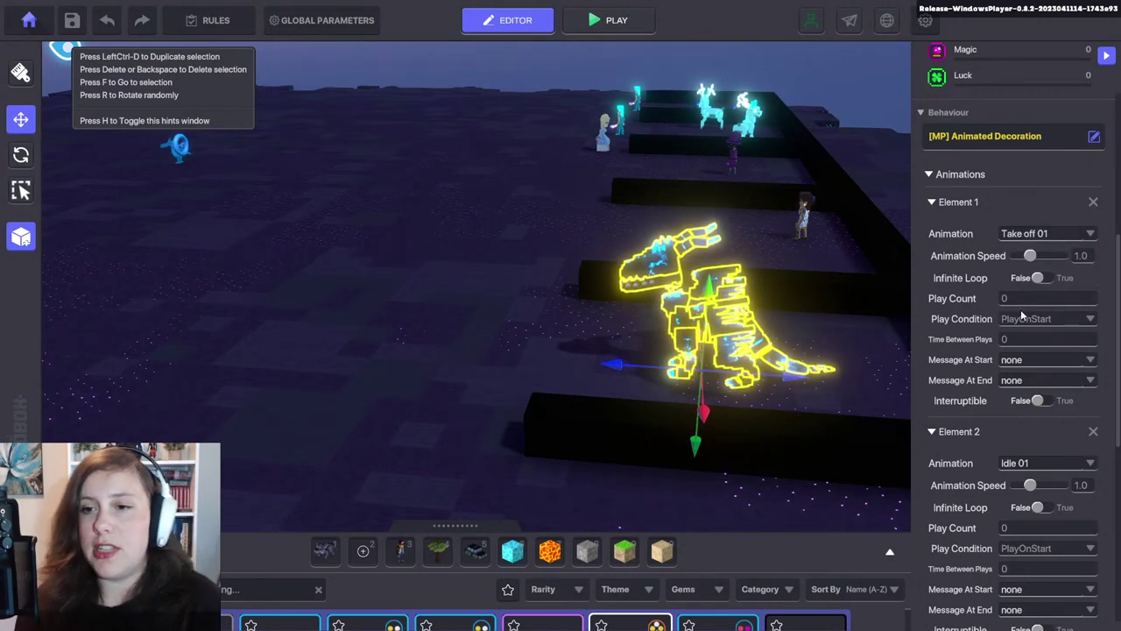
pyautogui.write('1')
pyautogui.press('Return')
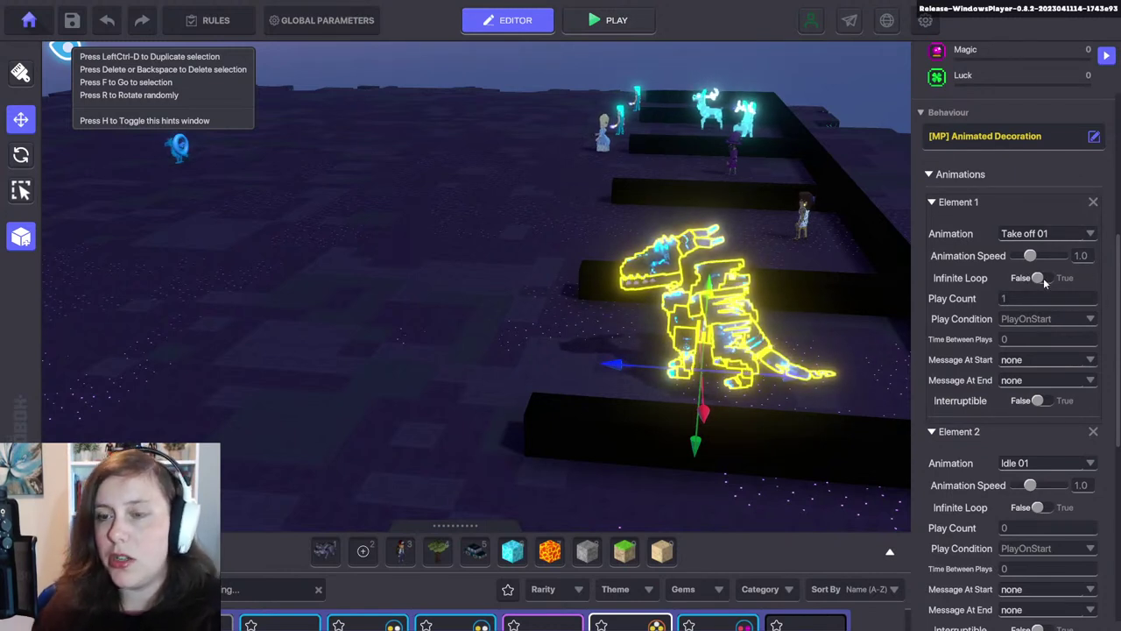
pyautogui.click(1055, 319)
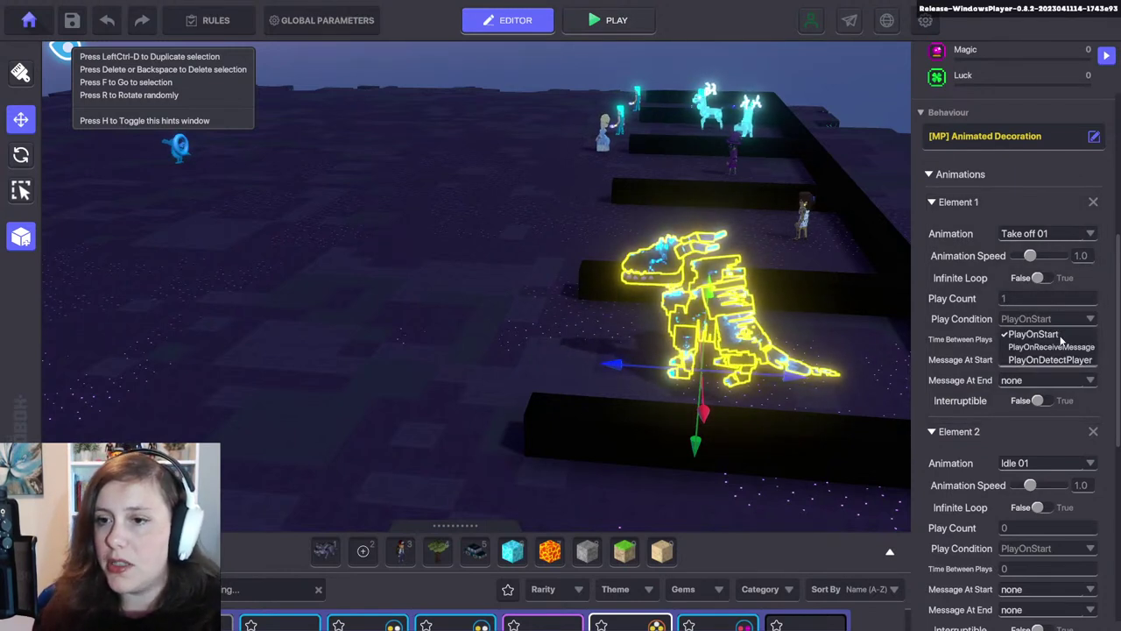
pyautogui.click(1037, 341)
pyautogui.press('Return')
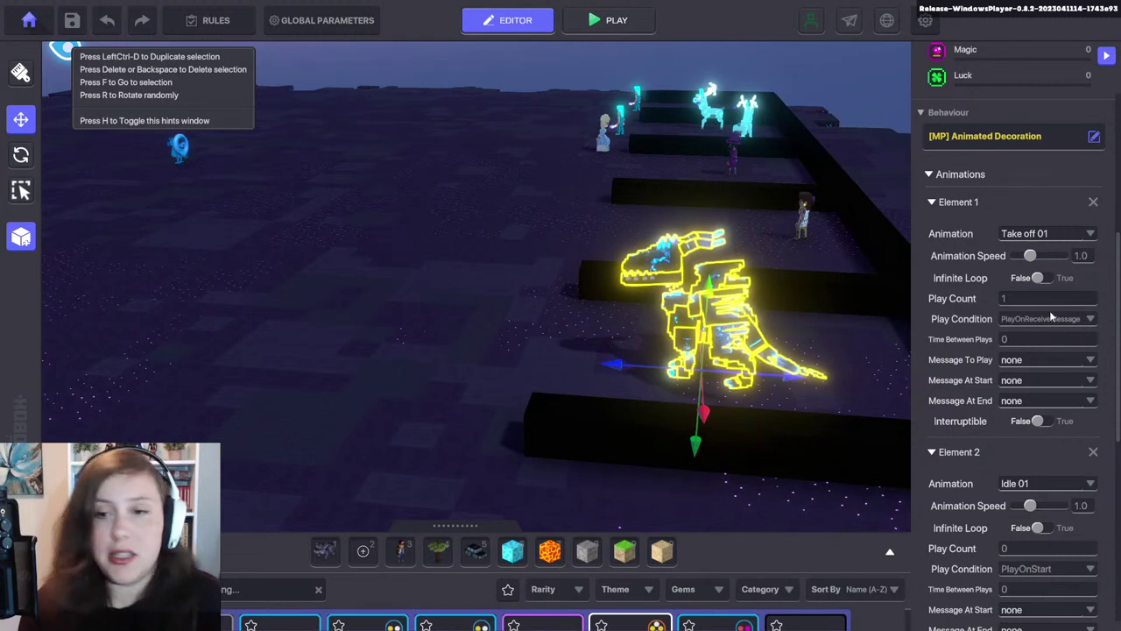
# - Trigger take-off with the Interact message and send start.fly when it ends
pyautogui.click(1036, 361)
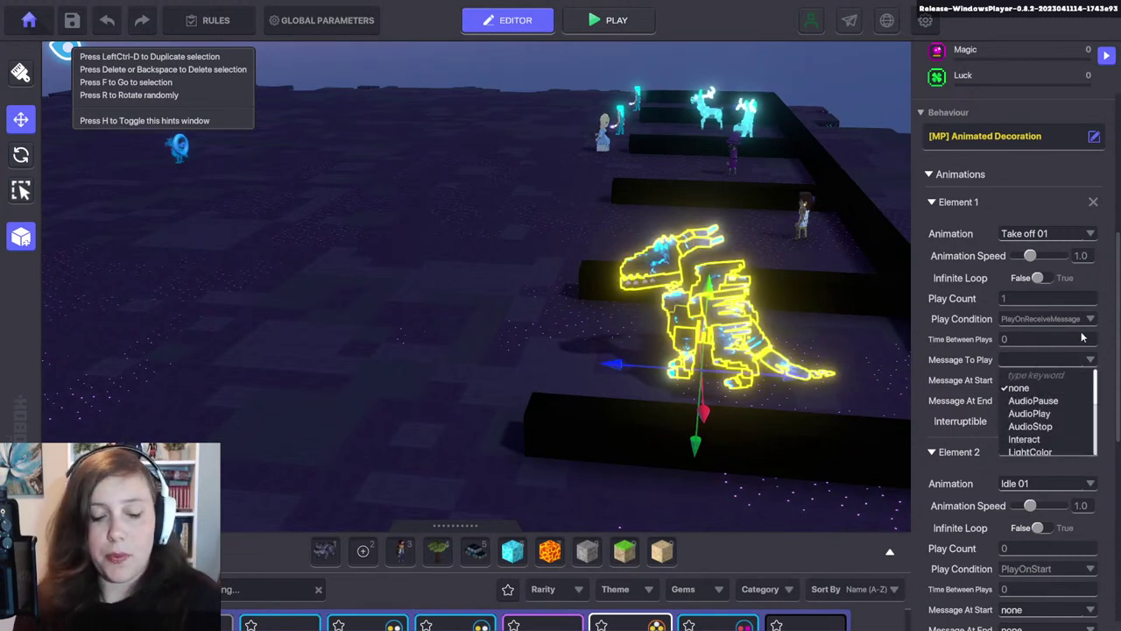
pyautogui.write('Int')
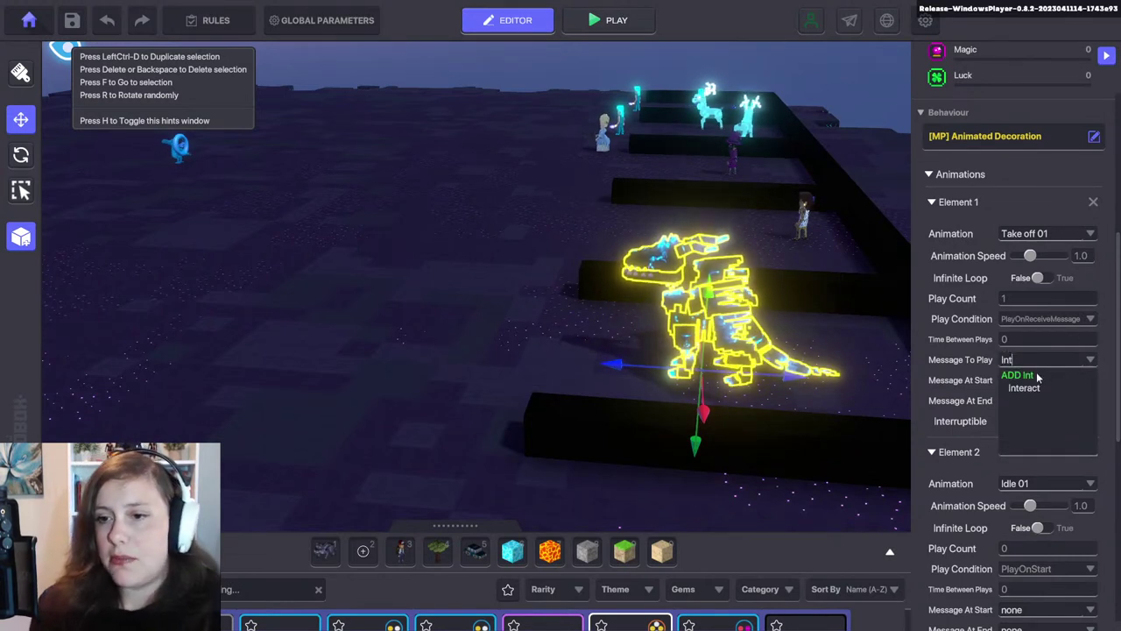
pyautogui.click(1051, 387)
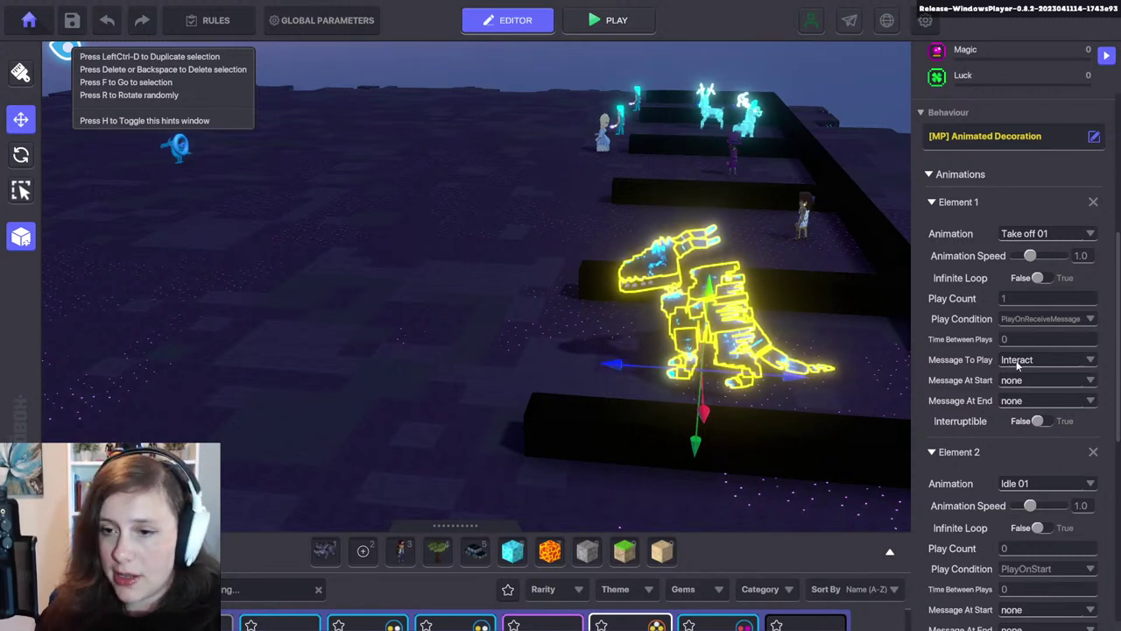
pyautogui.click(1012, 401)
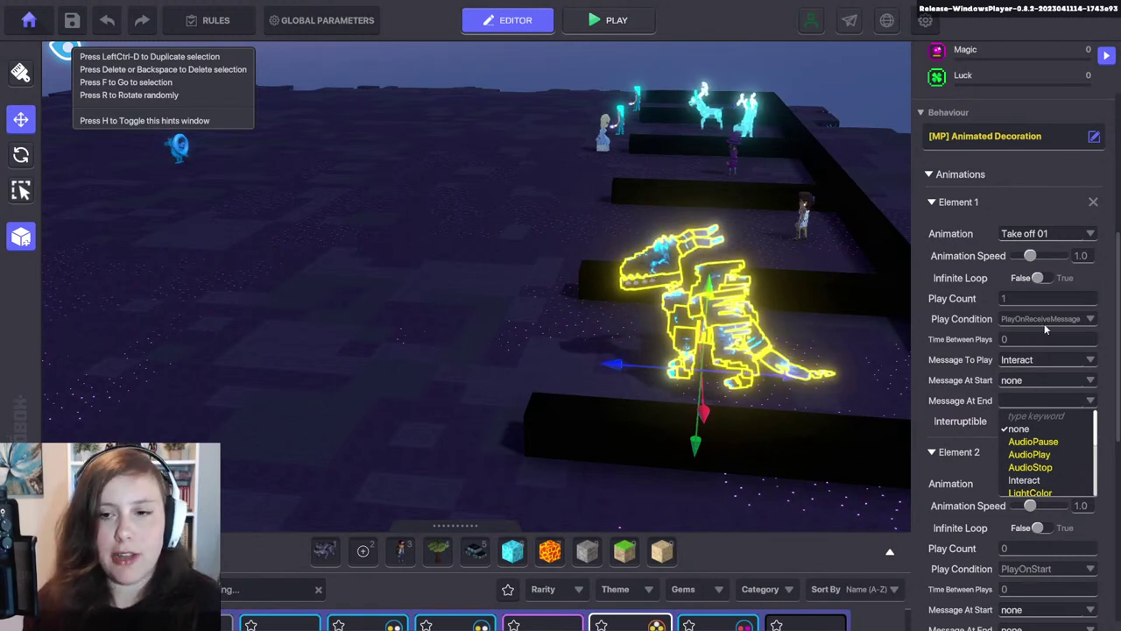
pyautogui.write('fly')
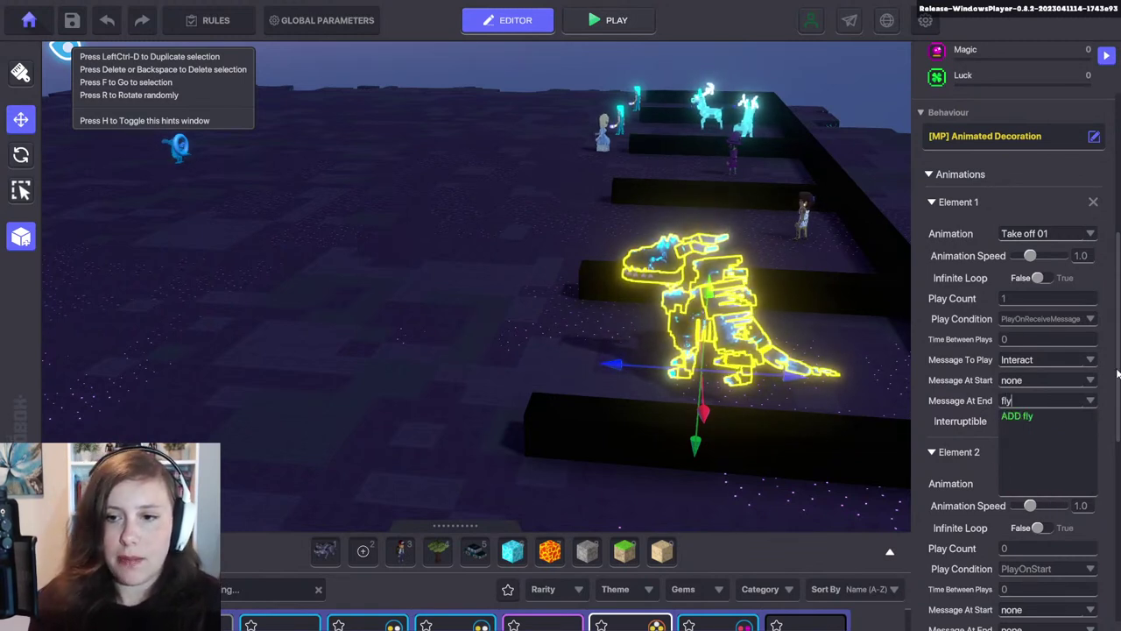
pyautogui.press('BackSpace')
pyautogui.press('BackSpace')
pyautogui.press('BackSpace')
pyautogui.write('start')
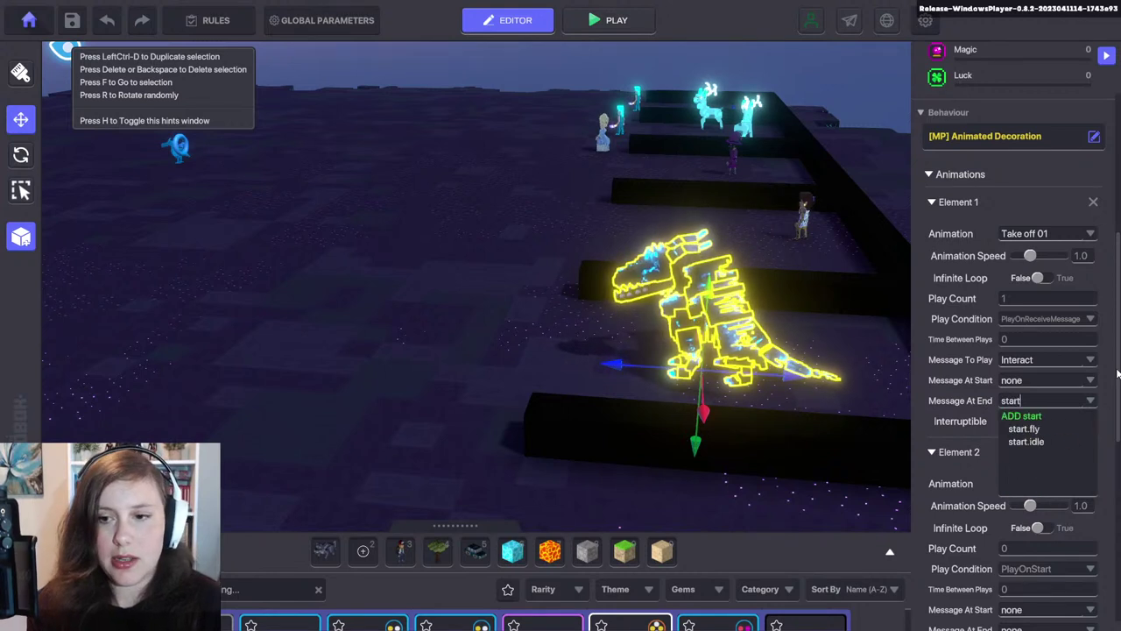
pyautogui.click(1023, 428)
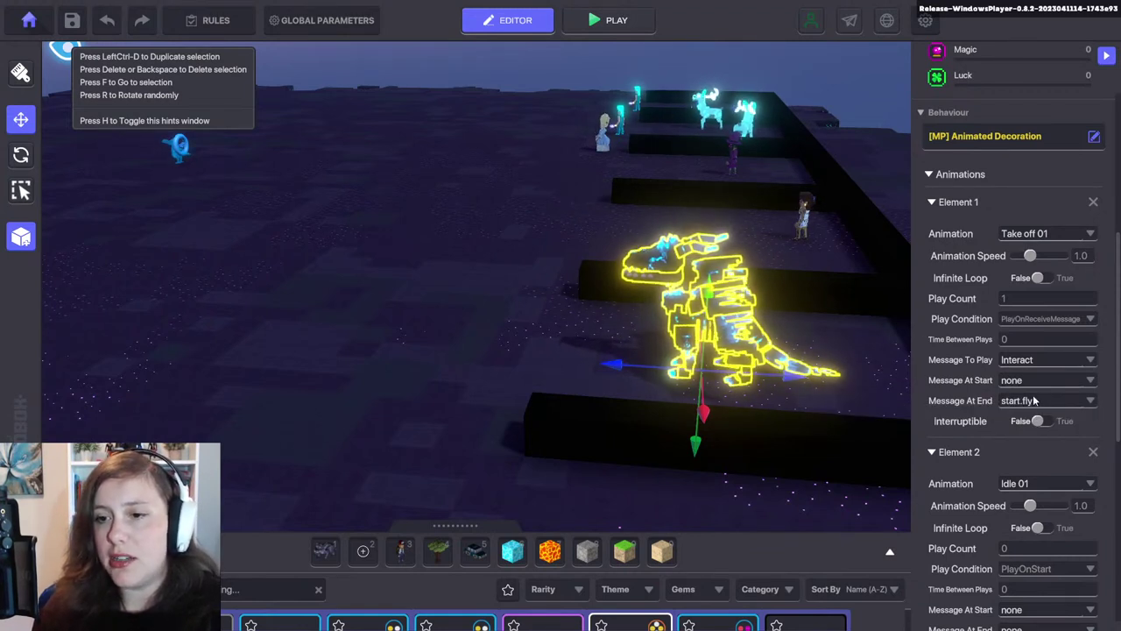
# - Set Element 2 to Flying 01 and make it loop forever
pyautogui.scroll(-3, 1007, 412)
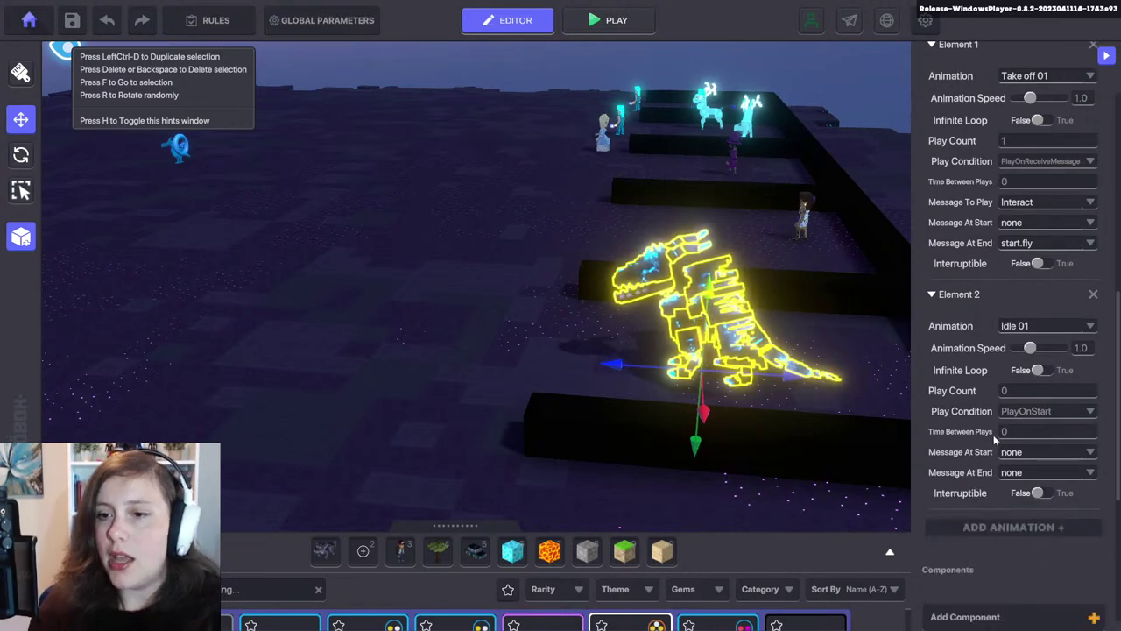
pyautogui.scroll(4, 990, 263)
pyautogui.scroll(-4, 990, 262)
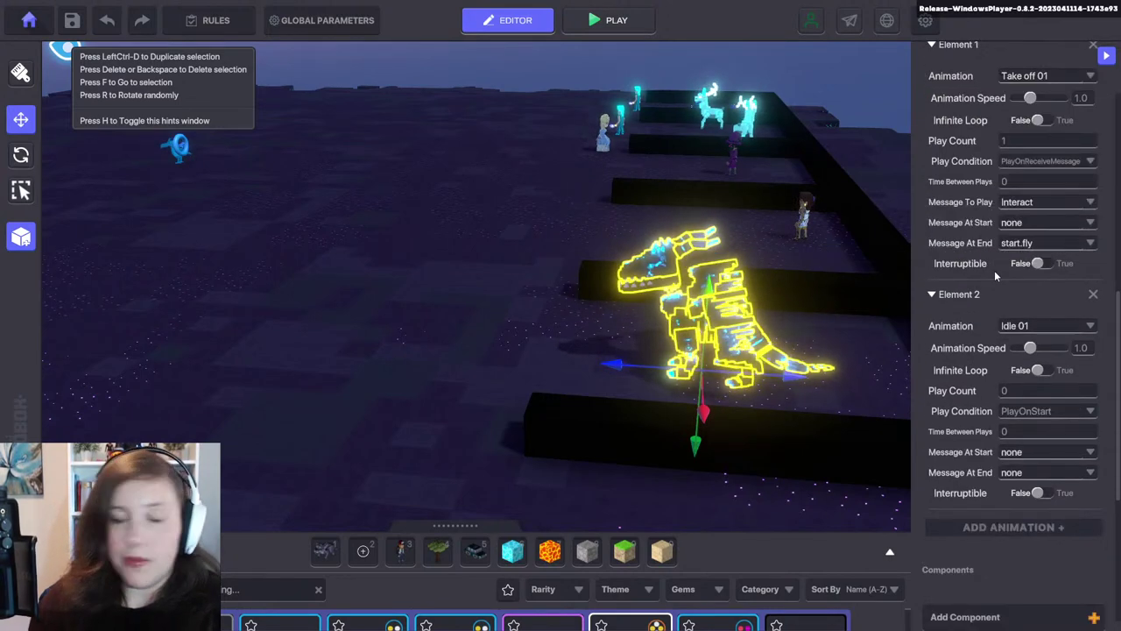
pyautogui.click(1034, 325)
pyautogui.scroll(-3, 1038, 358)
pyautogui.scroll(-2, 1037, 358)
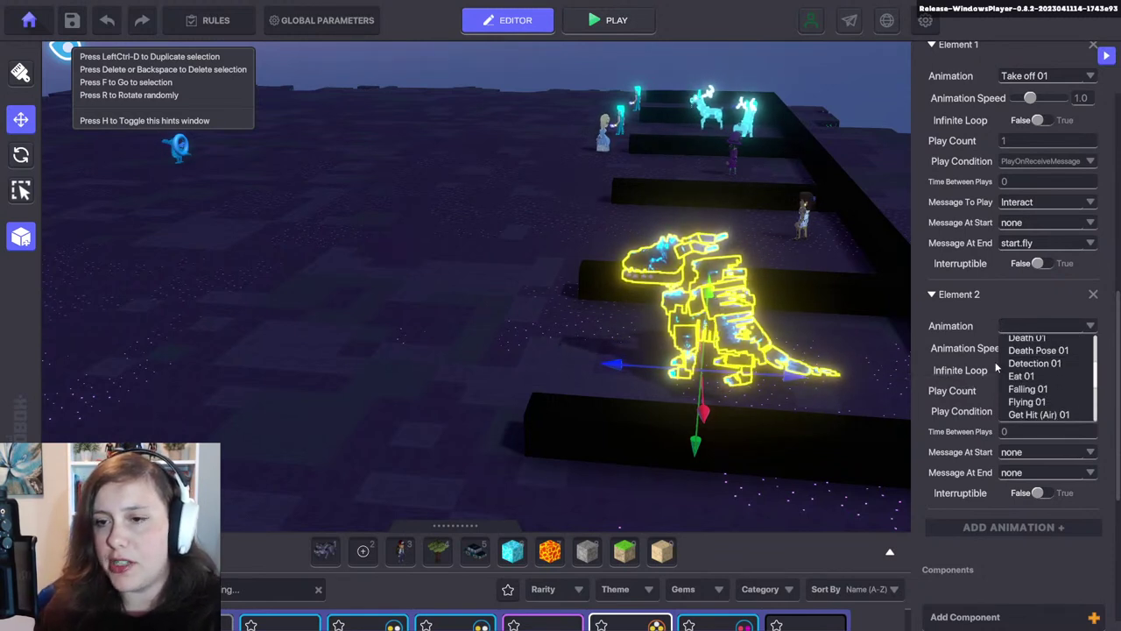
pyautogui.scroll(-1, 1018, 375)
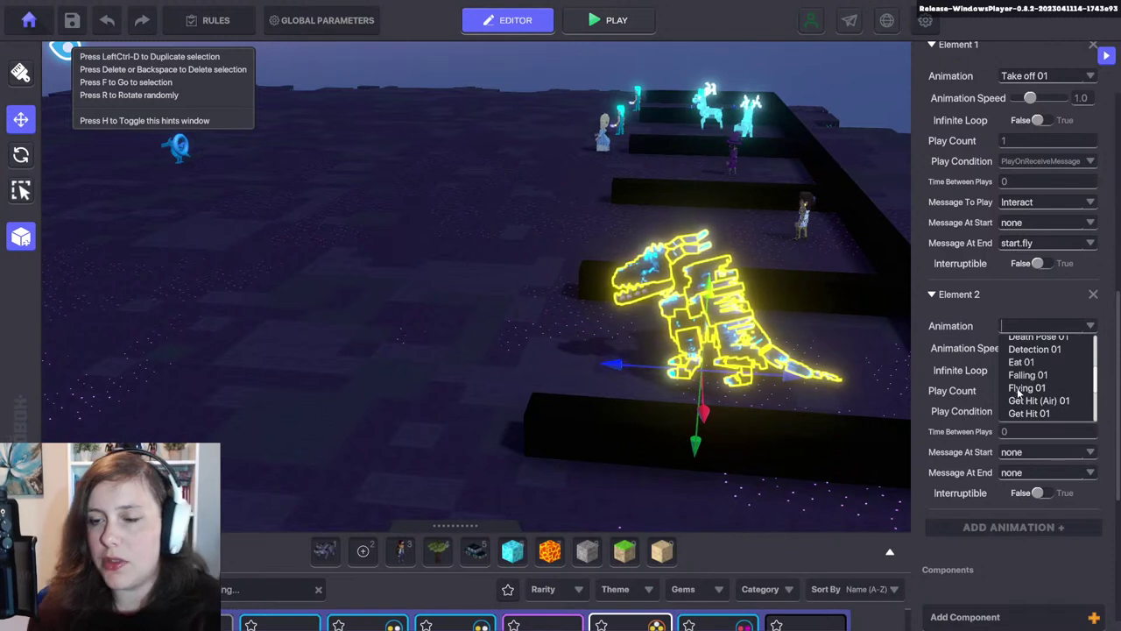
pyautogui.click(1020, 388)
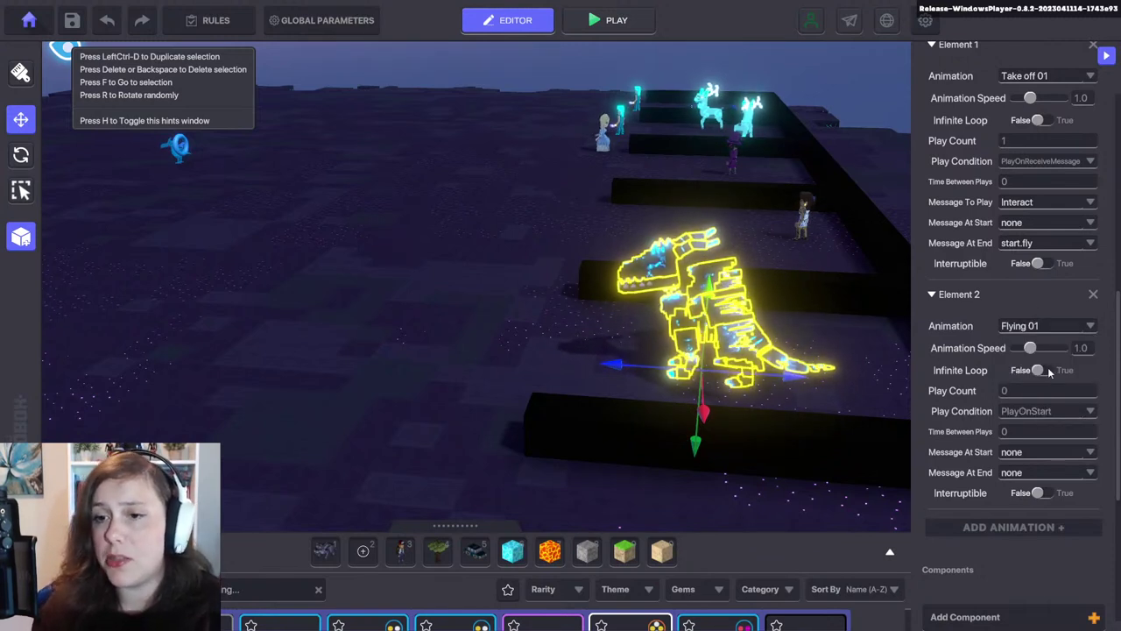
pyautogui.click(1040, 370)
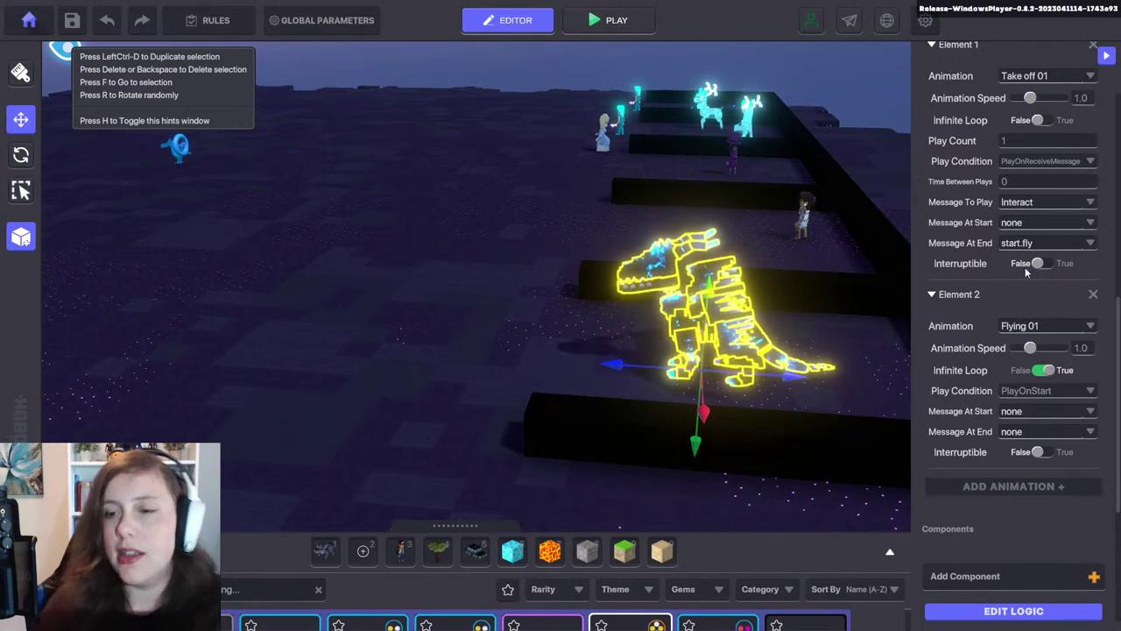
# - Make the flying loop play on receiving start.fly, then add a third animation
pyautogui.click(1023, 393)
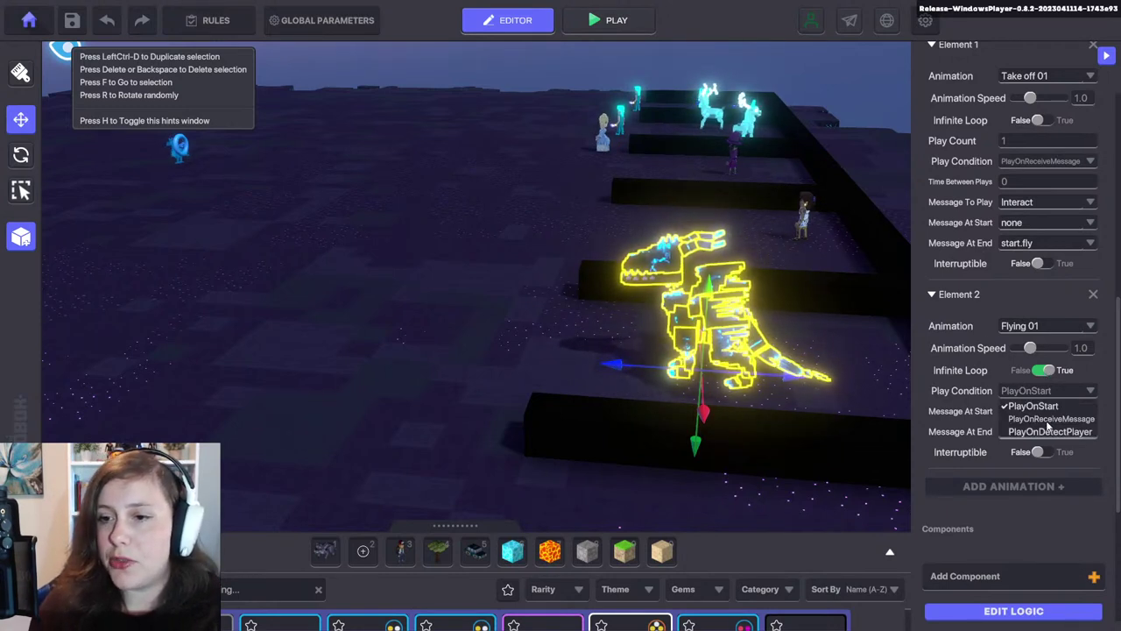
pyautogui.click(1047, 421)
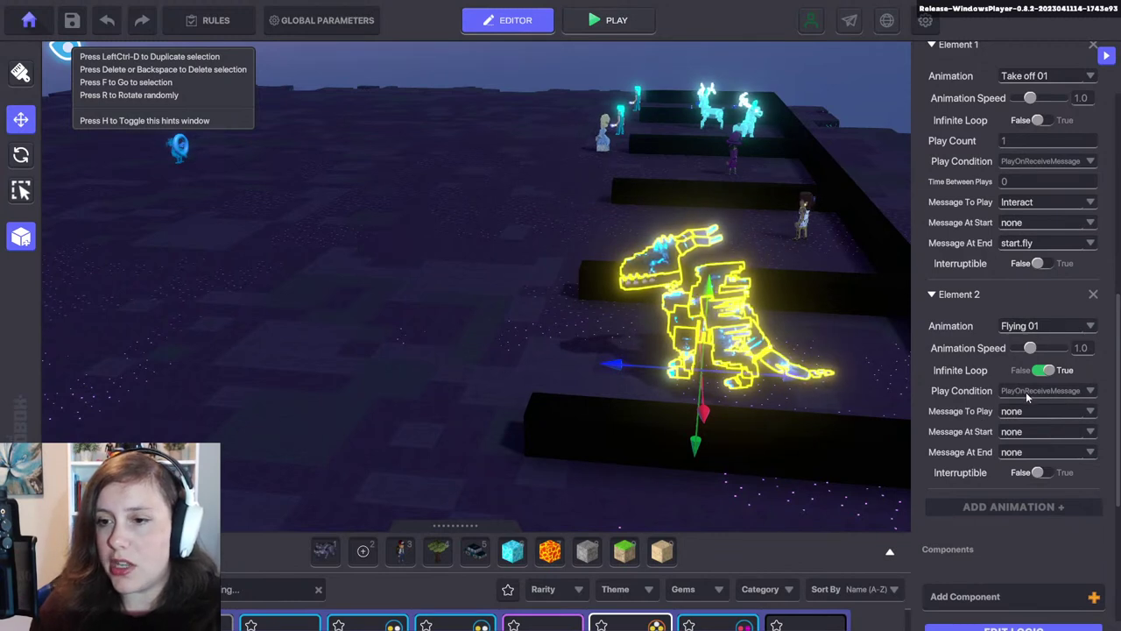
pyautogui.click(1029, 410)
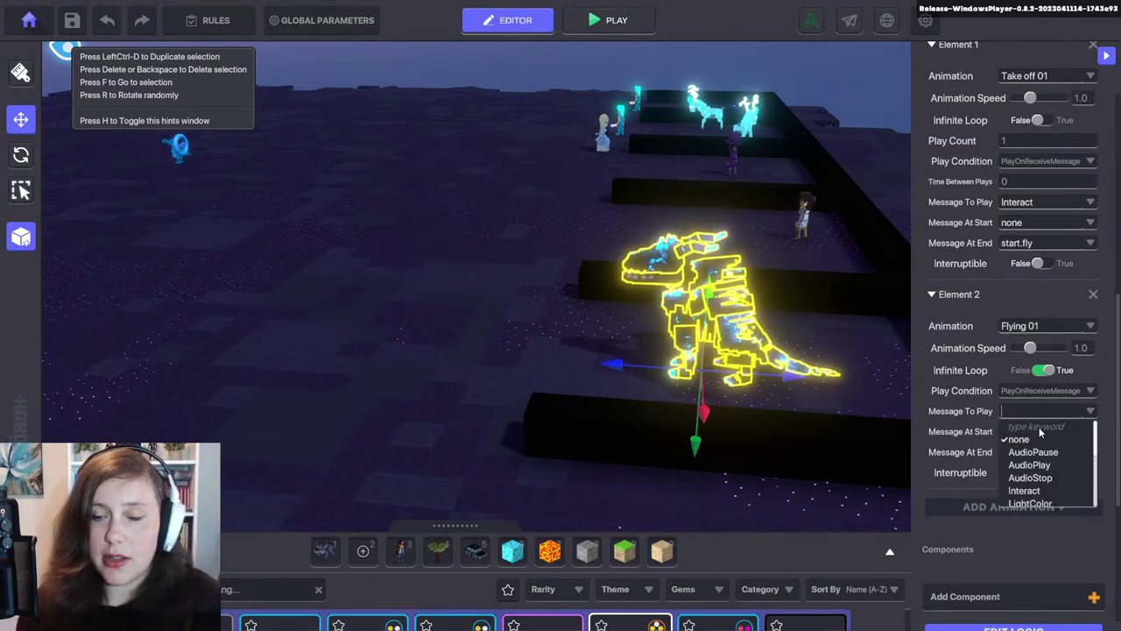
pyautogui.write('star')
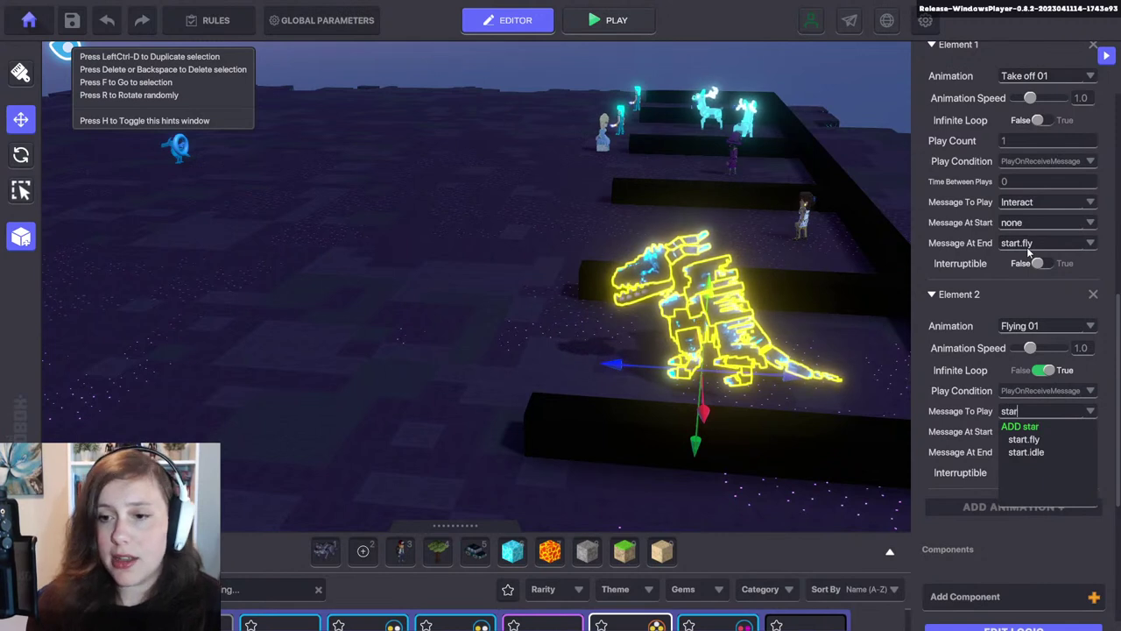
pyautogui.write('t')
pyautogui.click(1027, 439)
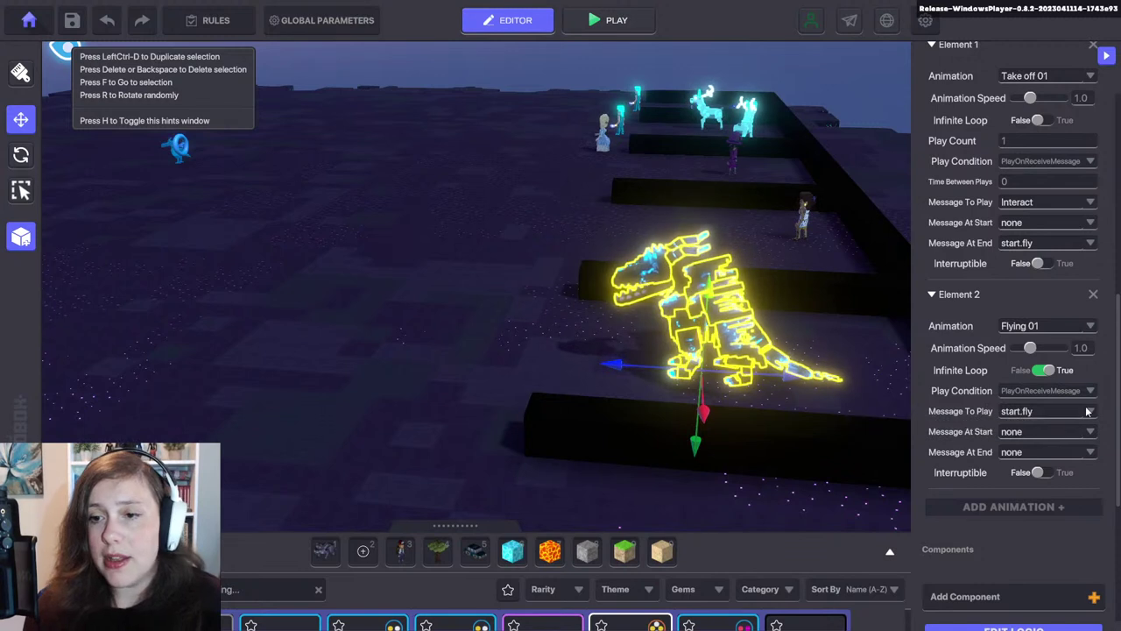
pyautogui.scroll(-1, 1080, 413)
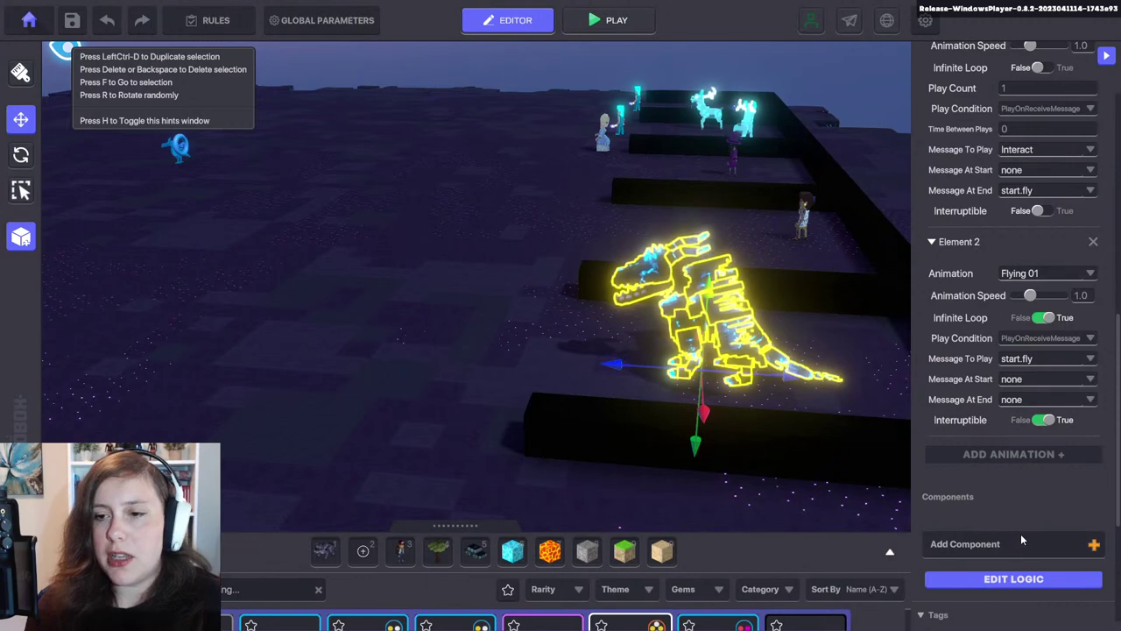
pyautogui.click(992, 453)
# - Set Element 3 to Landing 01 with a play count of 1
pyautogui.scroll(-2, 1021, 535)
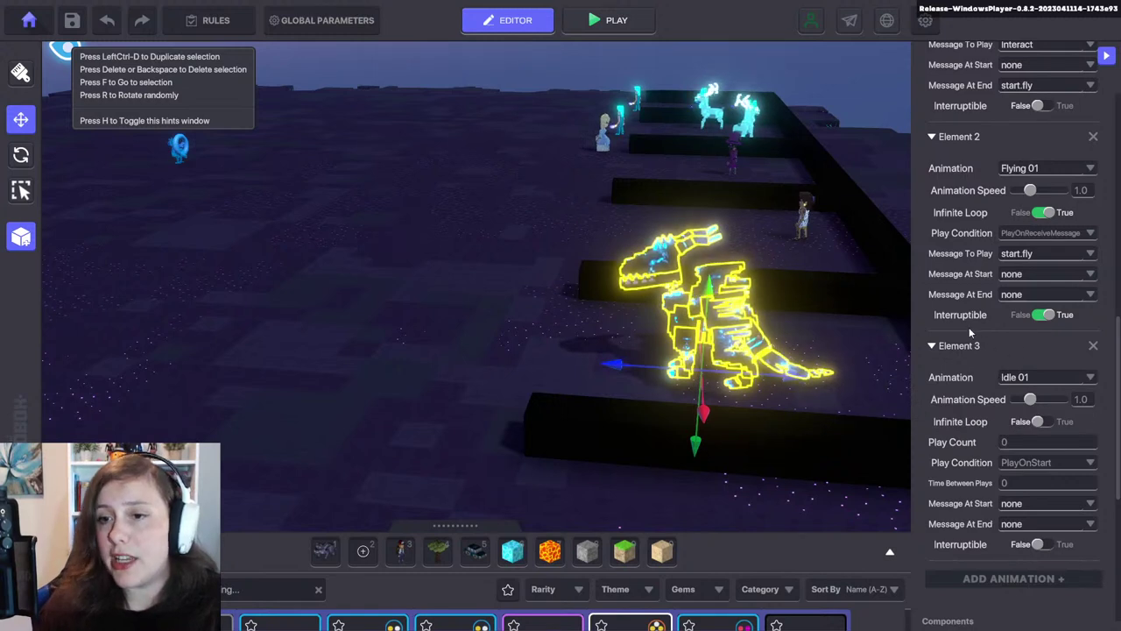
pyautogui.scroll(-2, 972, 331)
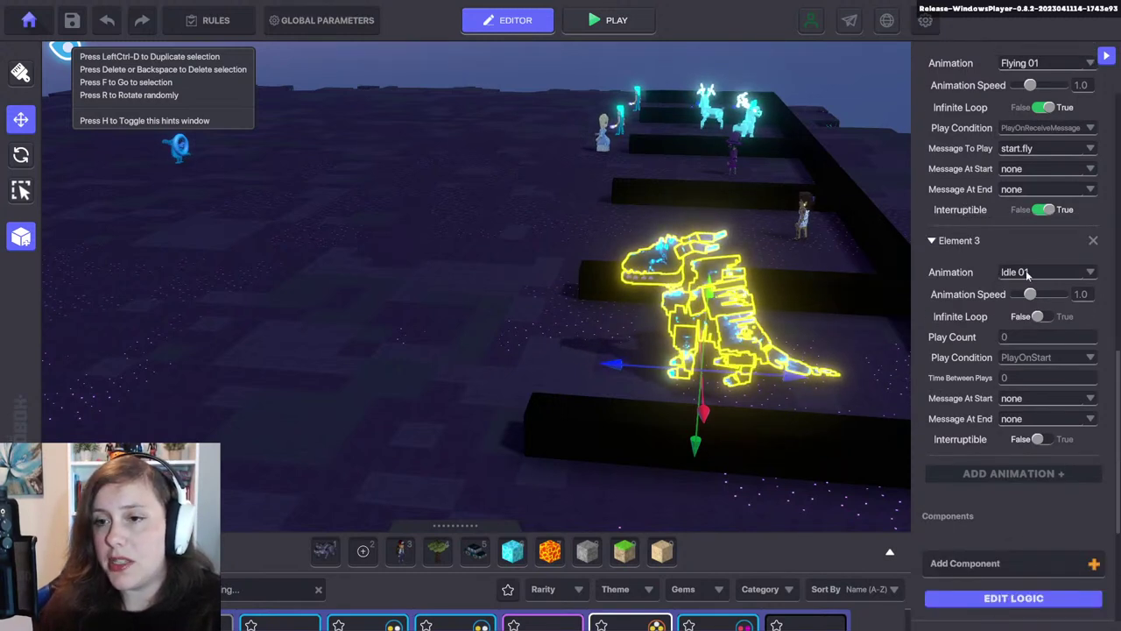
pyautogui.click(1028, 272)
pyautogui.scroll(-4, 1033, 315)
pyautogui.scroll(-1, 1036, 308)
pyautogui.scroll(4, 1038, 310)
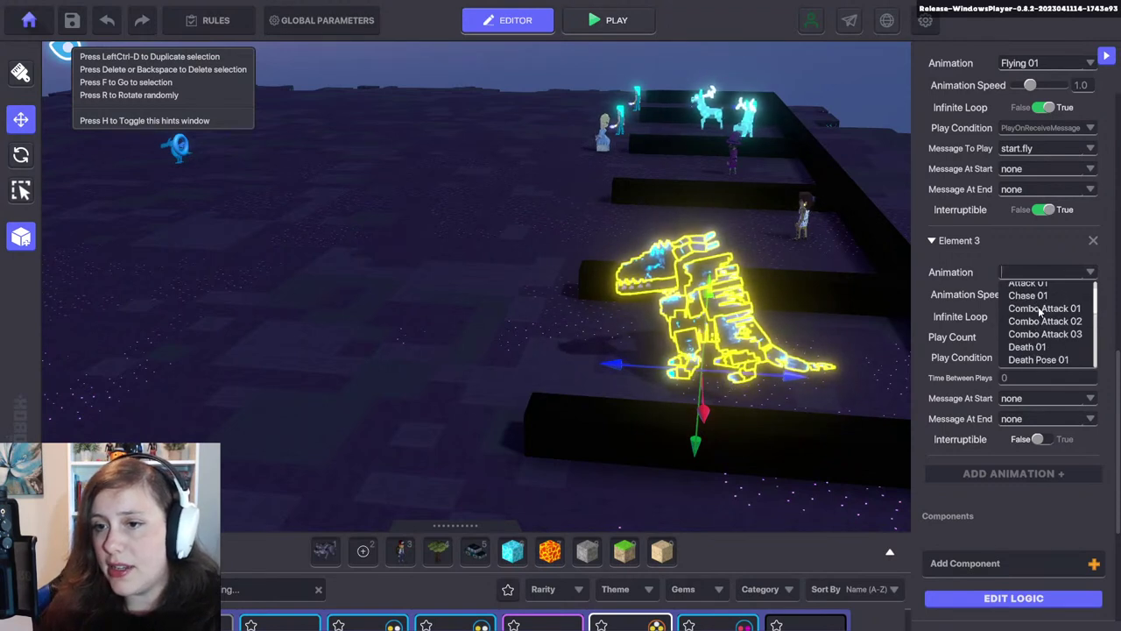
pyautogui.scroll(-5, 1038, 316)
pyautogui.scroll(-4, 1034, 331)
pyautogui.click(1034, 343)
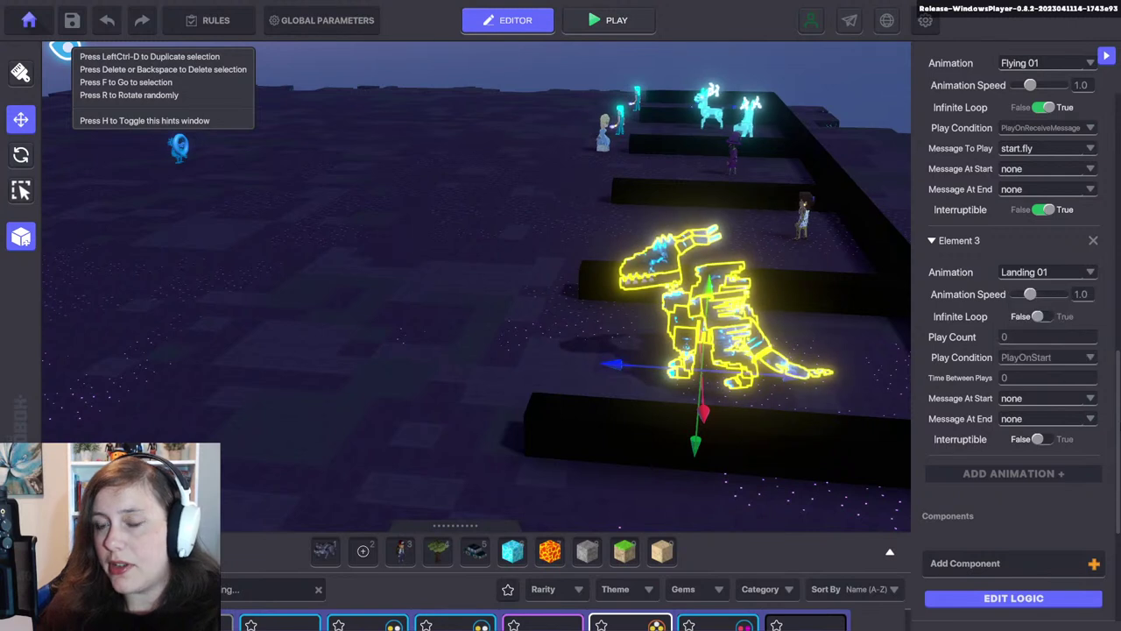
pyautogui.click(1028, 337)
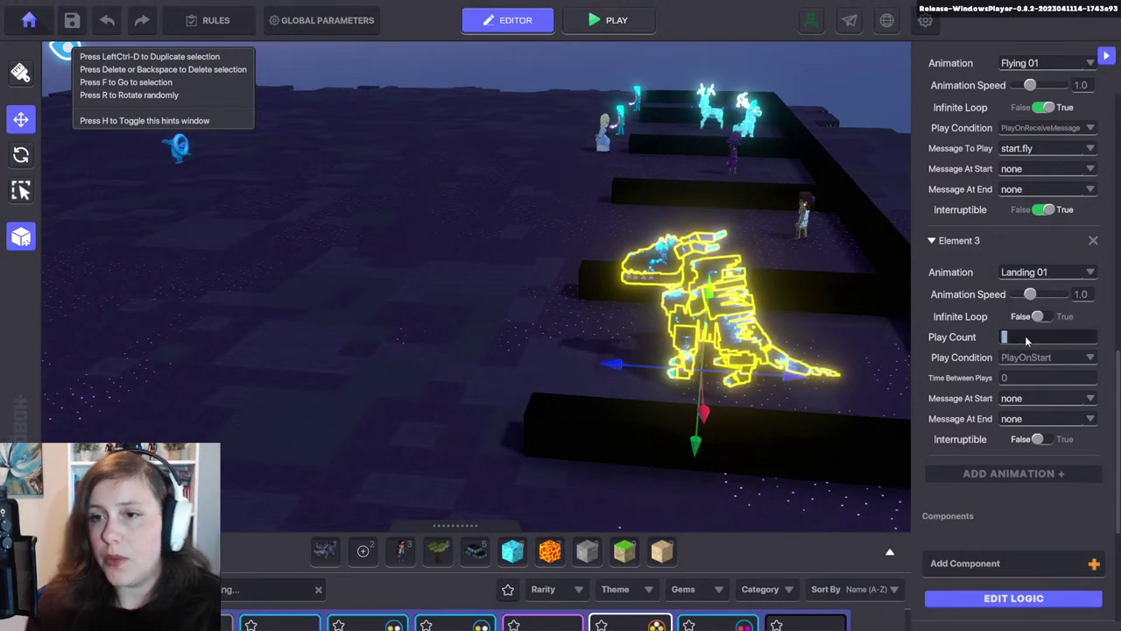
pyautogui.write('1')
pyautogui.scroll(3, 1102, 221)
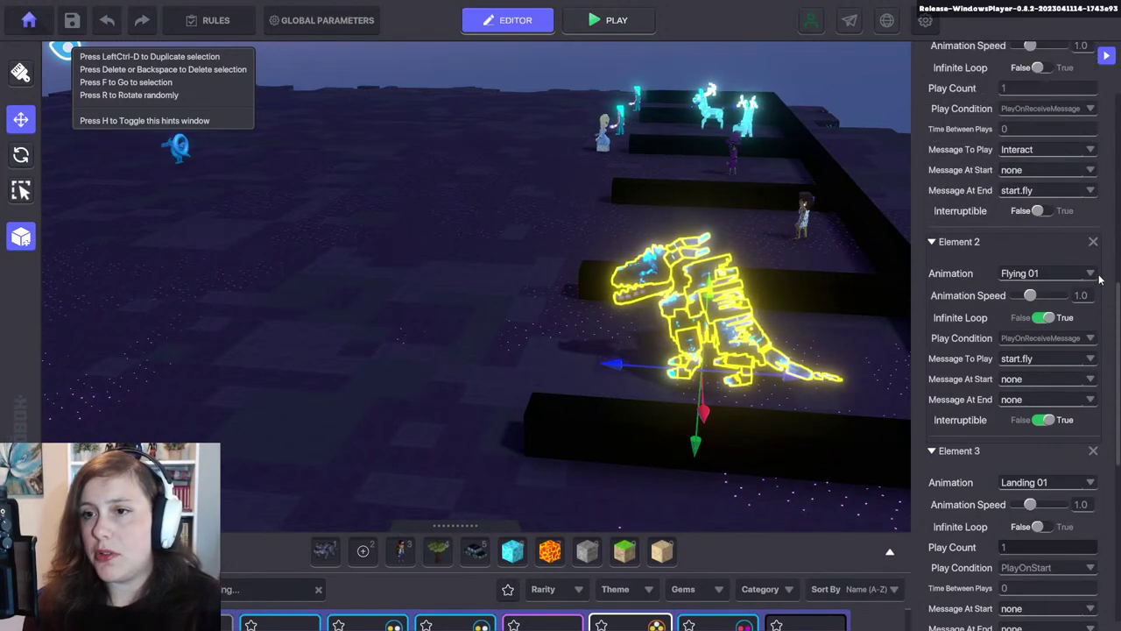
pyautogui.scroll(-1, 1094, 278)
pyautogui.scroll(-4, 1013, 333)
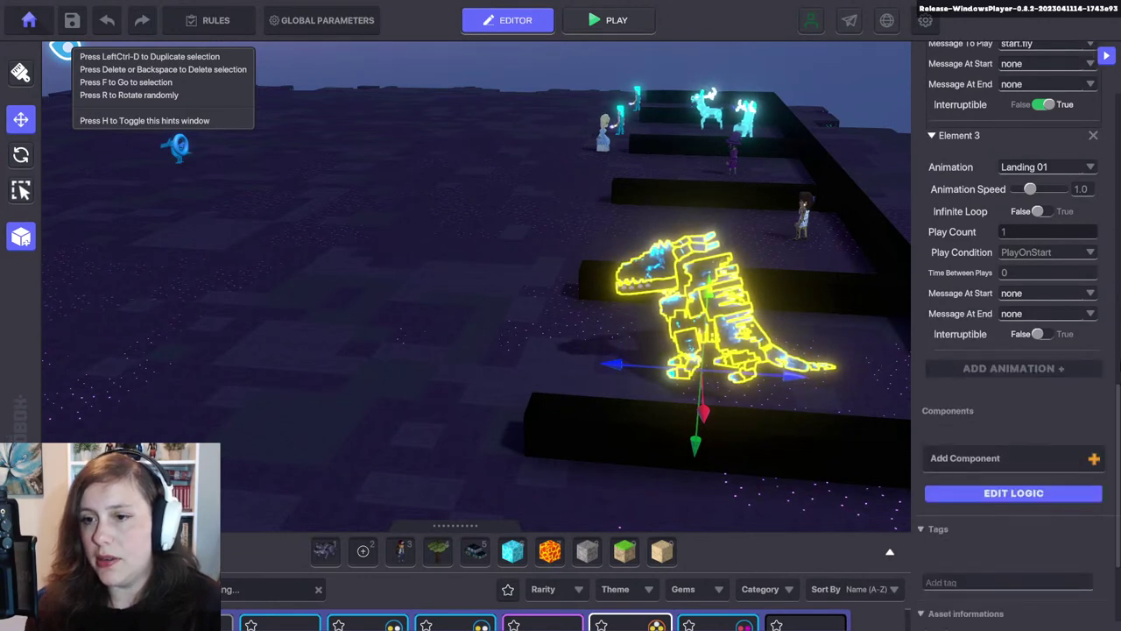
pyautogui.click(1024, 294)
pyautogui.click(1027, 295)
# - Make the landing play on receiving a new start.land message
pyautogui.click(1038, 254)
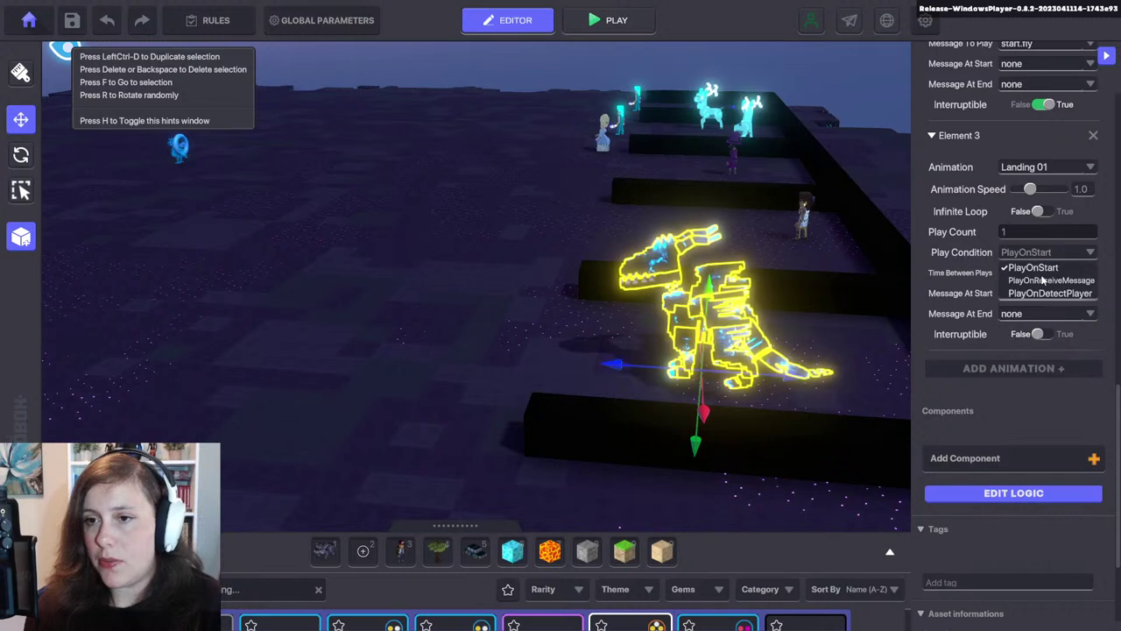
pyautogui.click(1052, 265)
pyautogui.click(1030, 293)
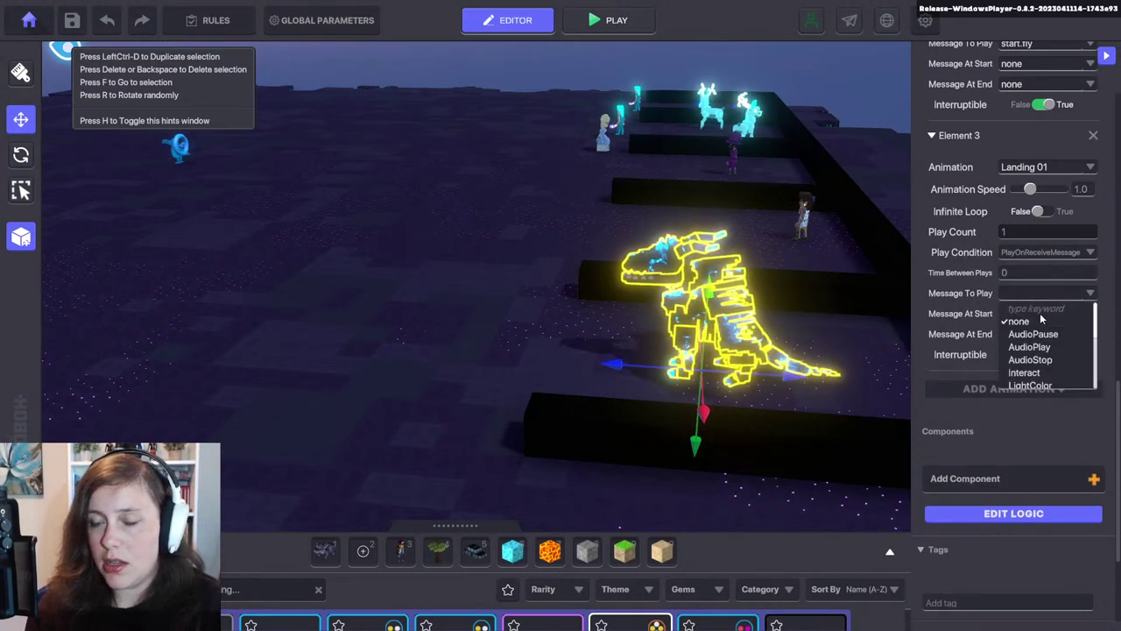
pyautogui.write('start')
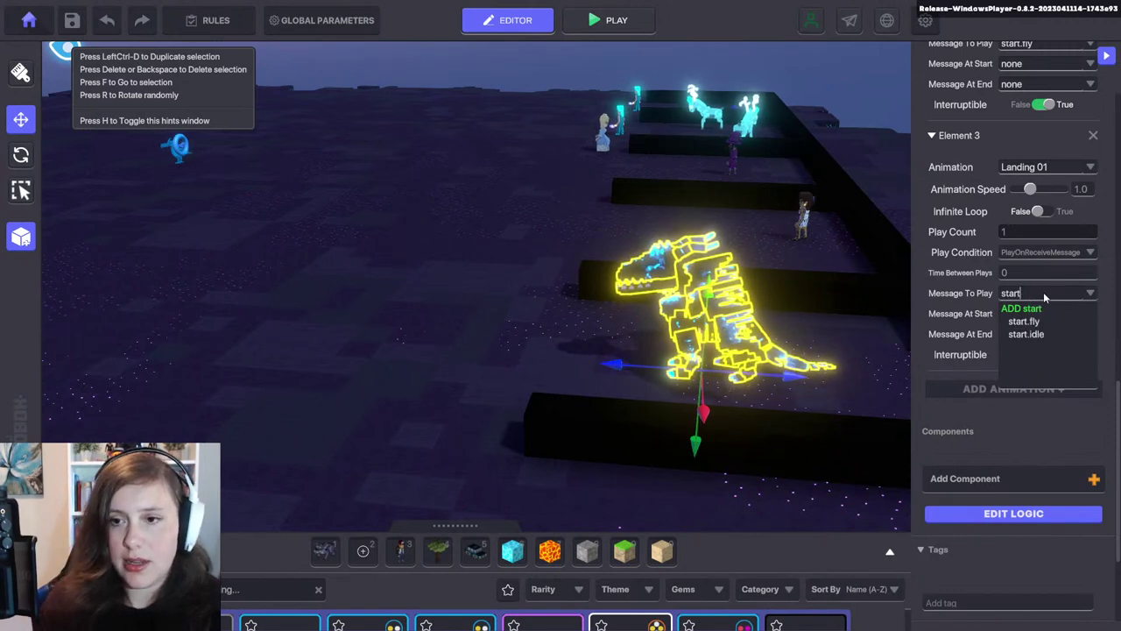
pyautogui.write('.land')
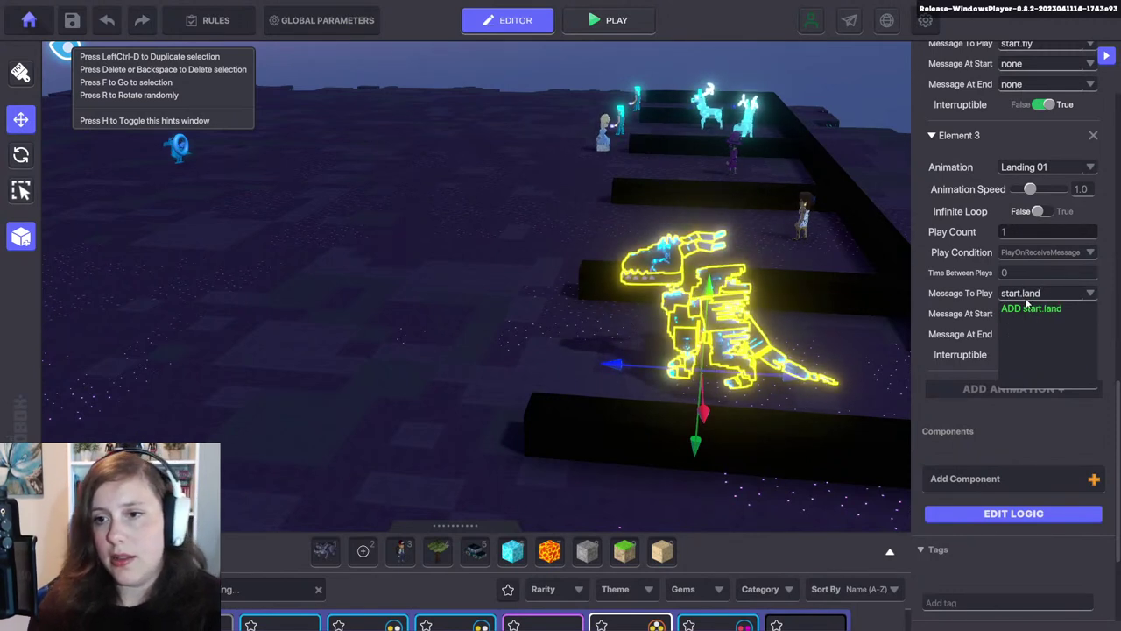
pyautogui.click(1016, 309)
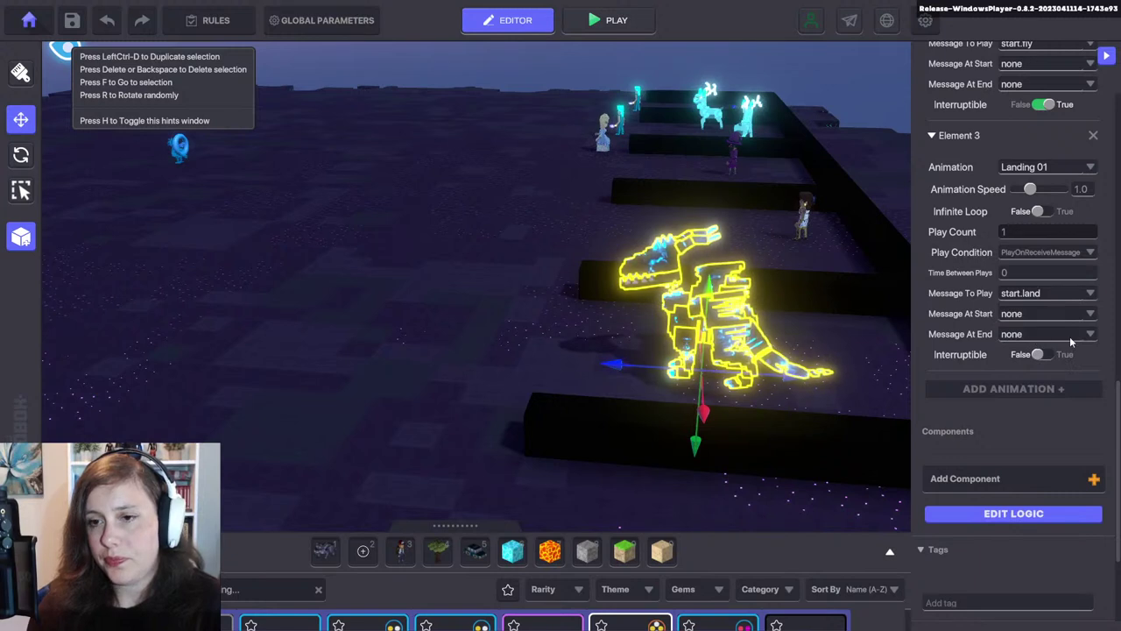
# - Send start.idle when landing ends, then add a fourth animation
pyautogui.click(1041, 333)
pyautogui.write('start.i')
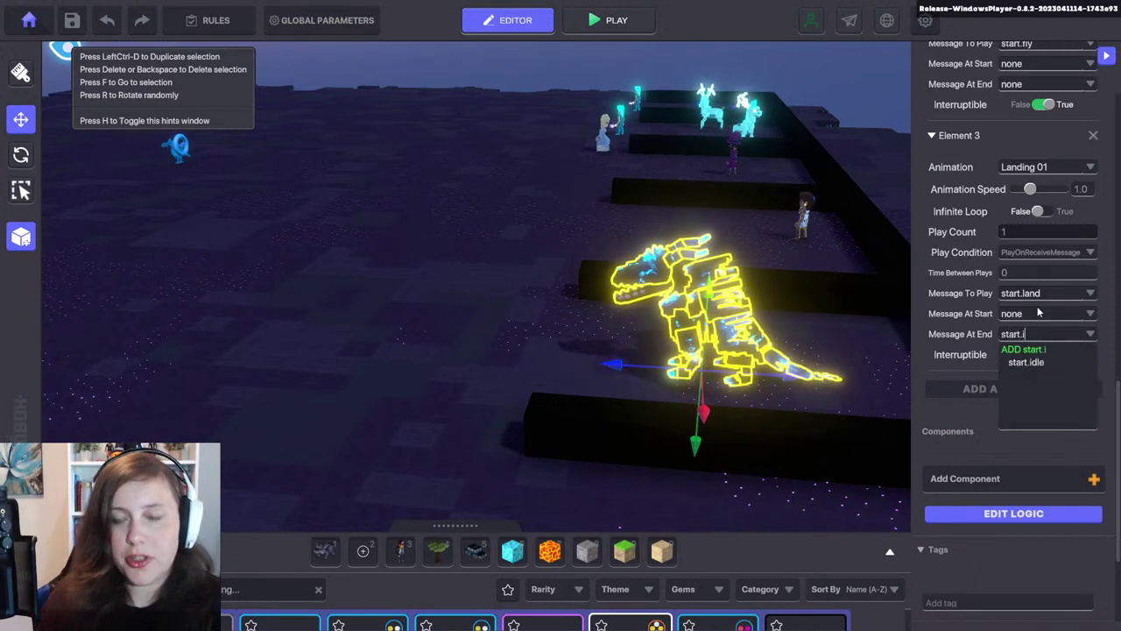
pyautogui.click(1031, 361)
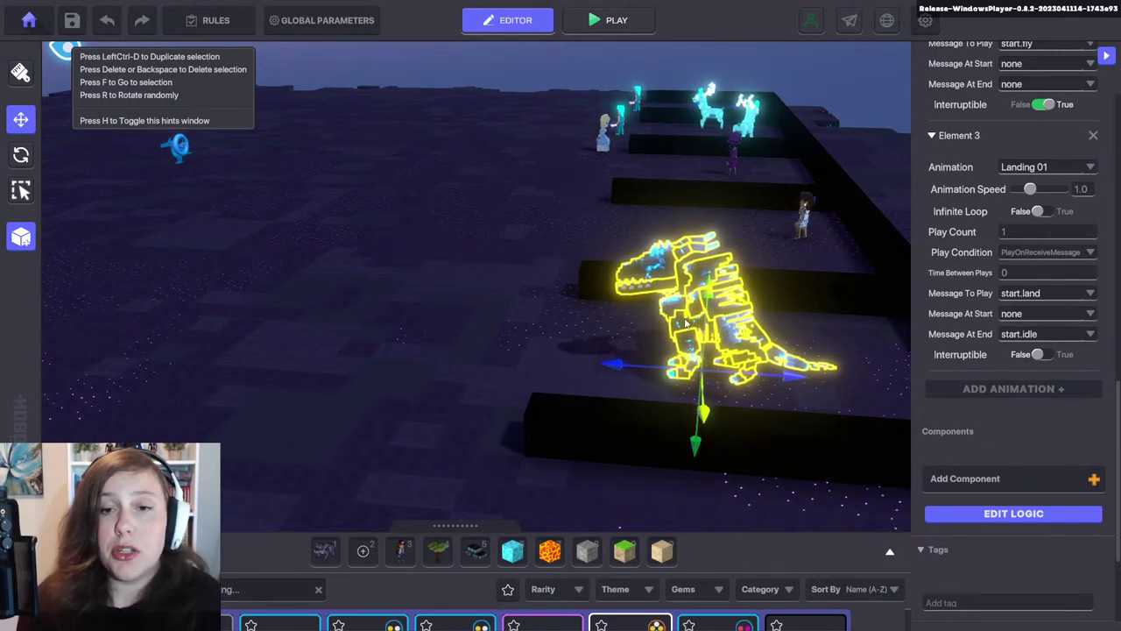
pyautogui.click(1016, 388)
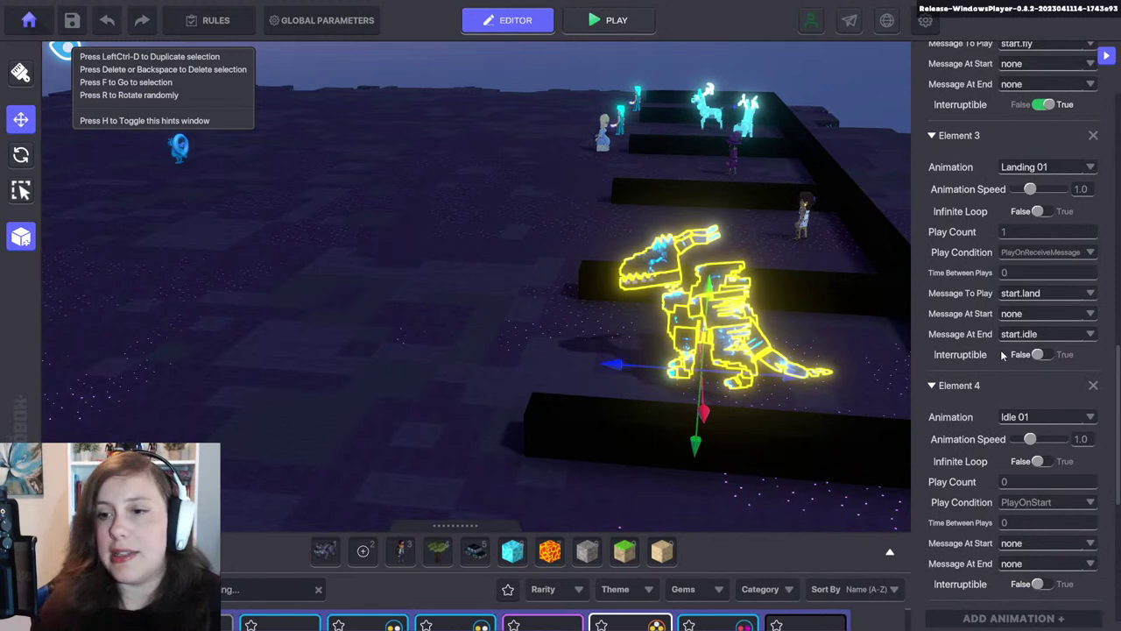
# - Make Element 4's Idle 01 loop infinitely and play only when a message is received
pyautogui.scroll(-2, 1016, 358)
pyautogui.scroll(-1, 1016, 358)
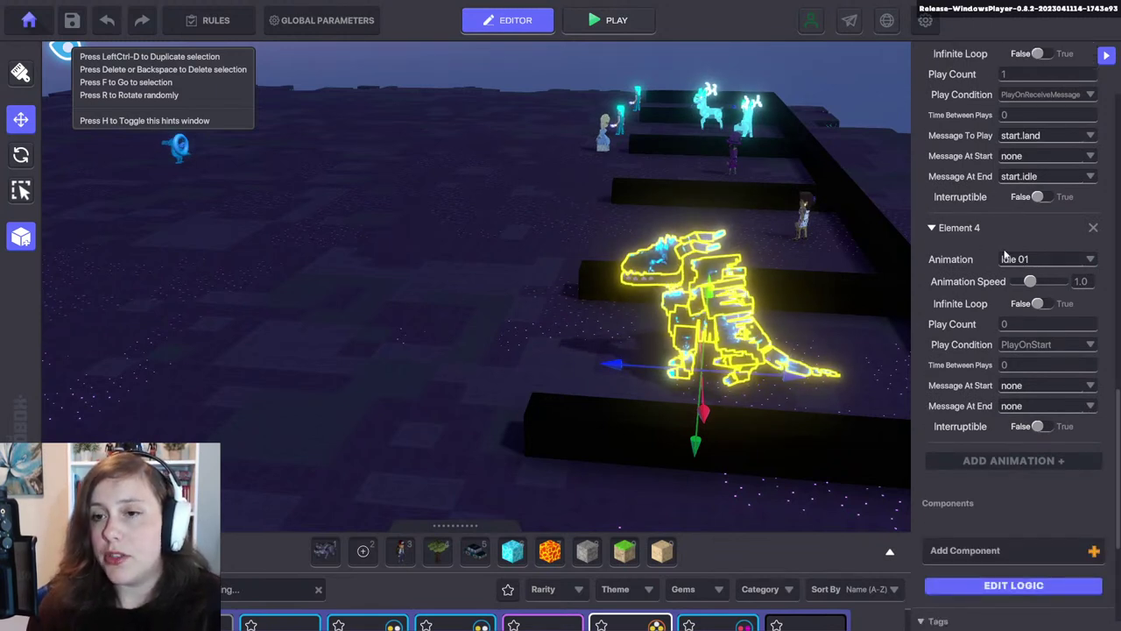
pyautogui.click(1039, 303)
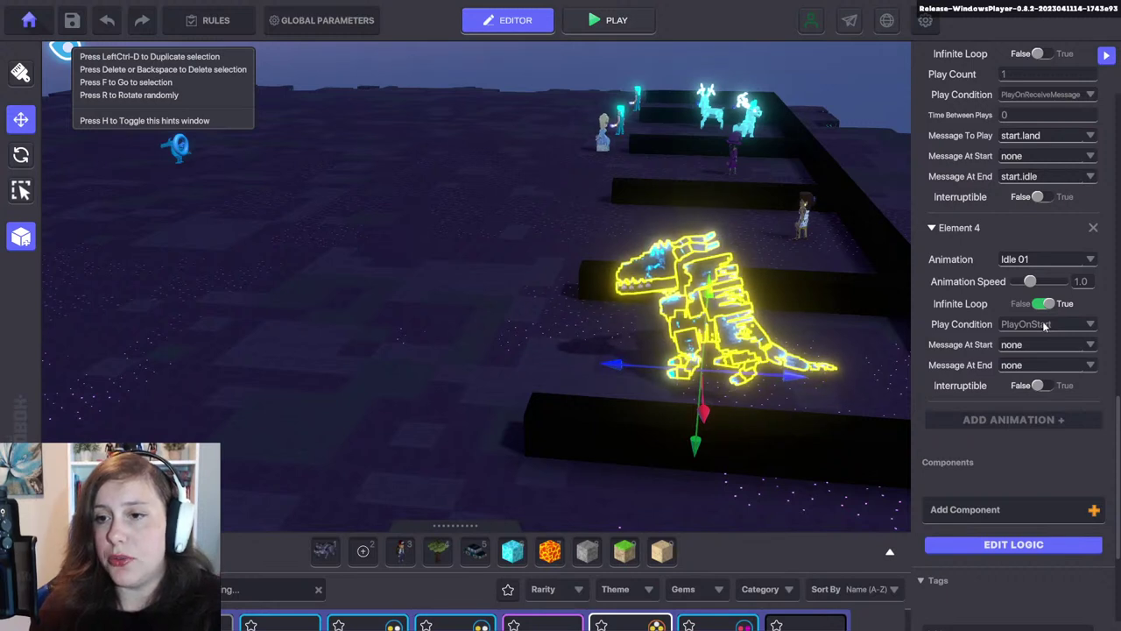
pyautogui.click(1045, 325)
pyautogui.click(1052, 351)
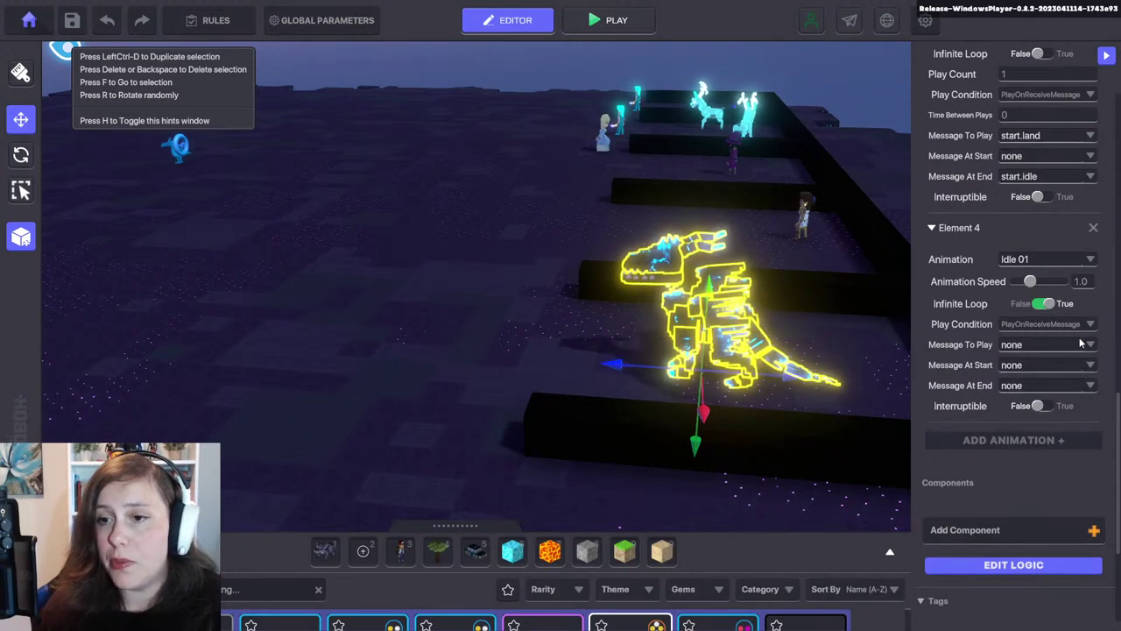